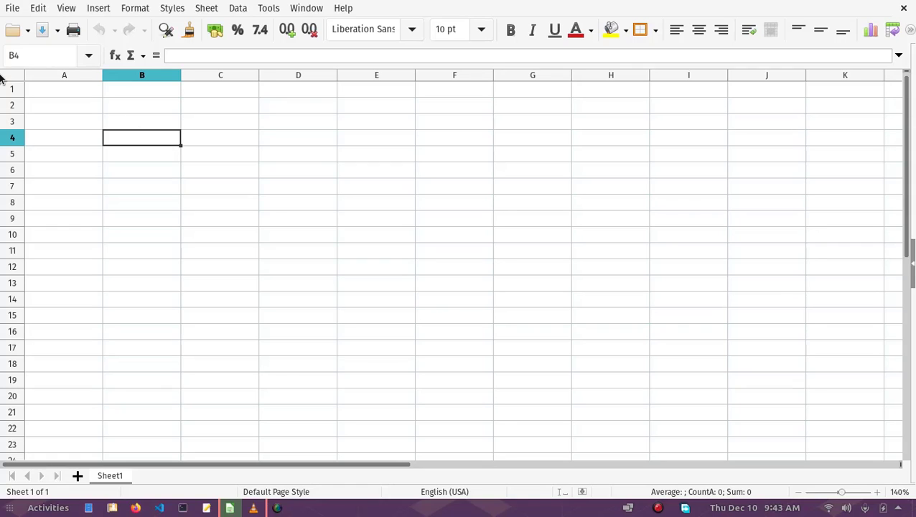
Enter 23.000,00 in cell B4.
type("23")
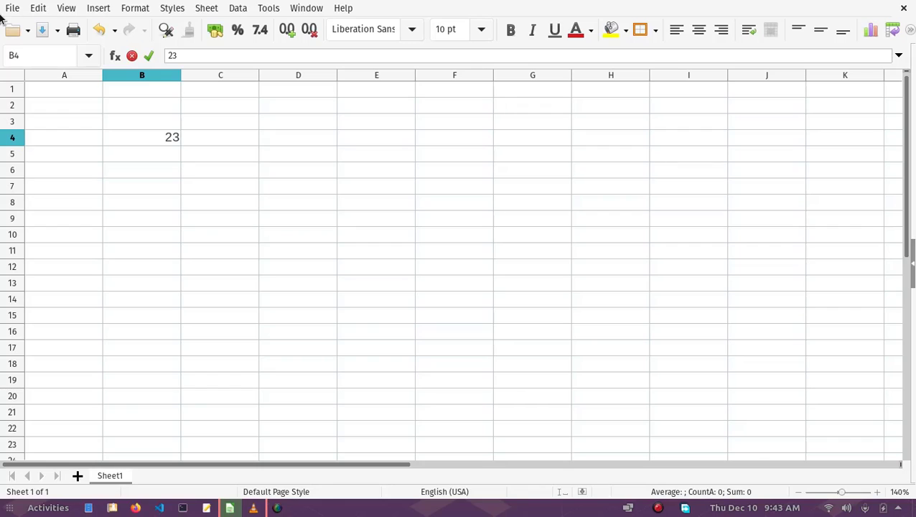
type(".000")
type(",00")
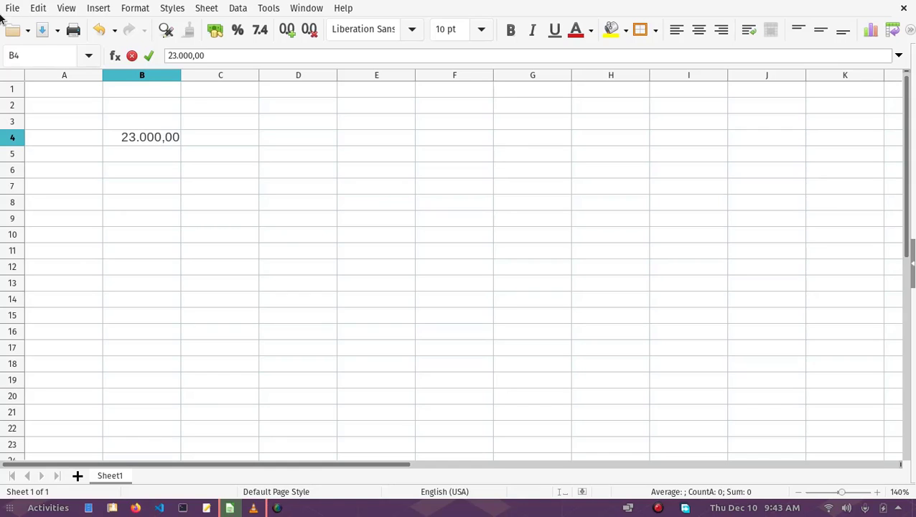
key("Return")
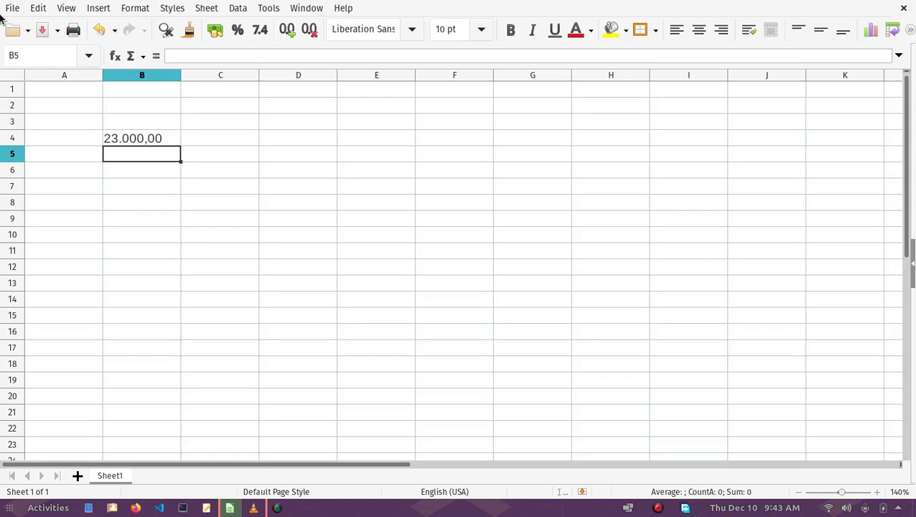
Examine how the entry in B4 is stored and aligned compared with the empty cells around it.
key("Up")
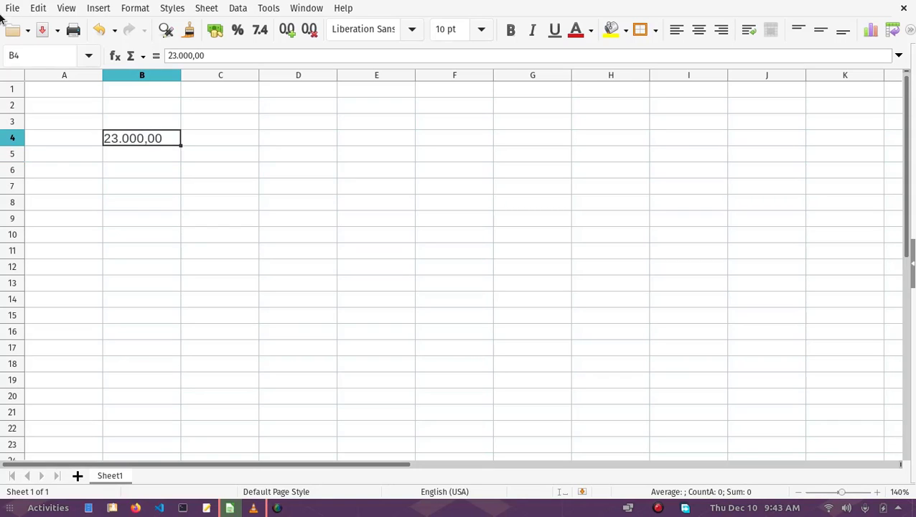
key("Up")
key("Down")
key("Up")
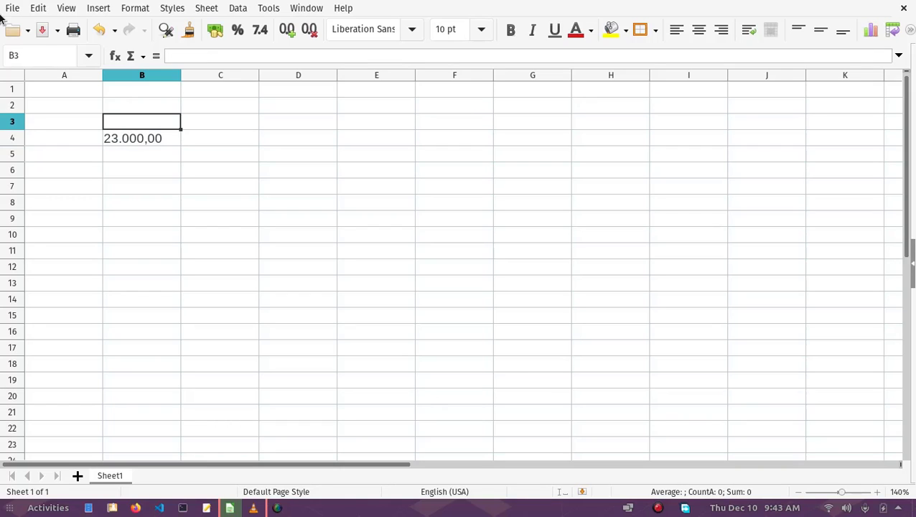
key("Down")
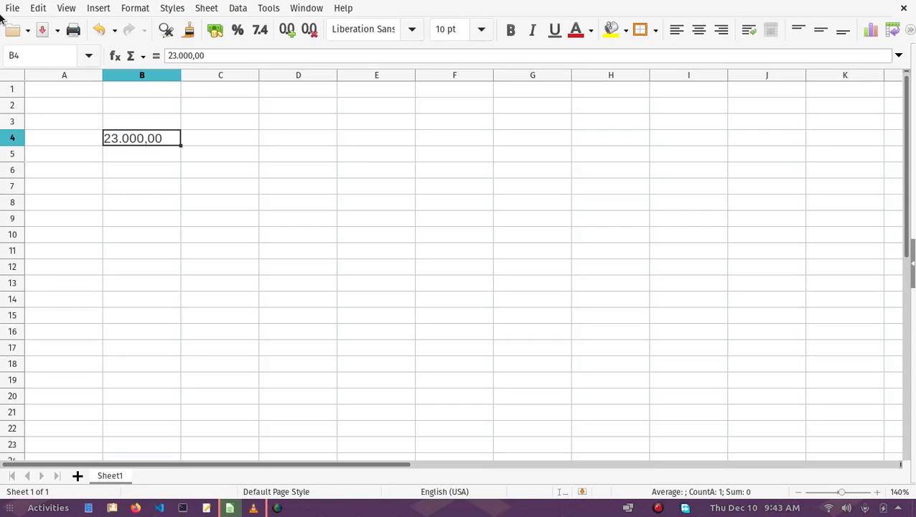
key("Down")
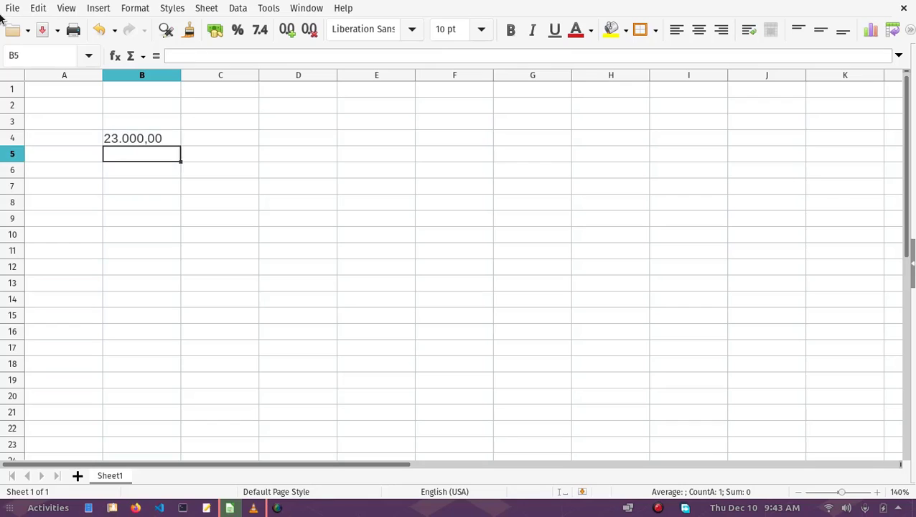
key("Up")
key("Down")
key("Up")
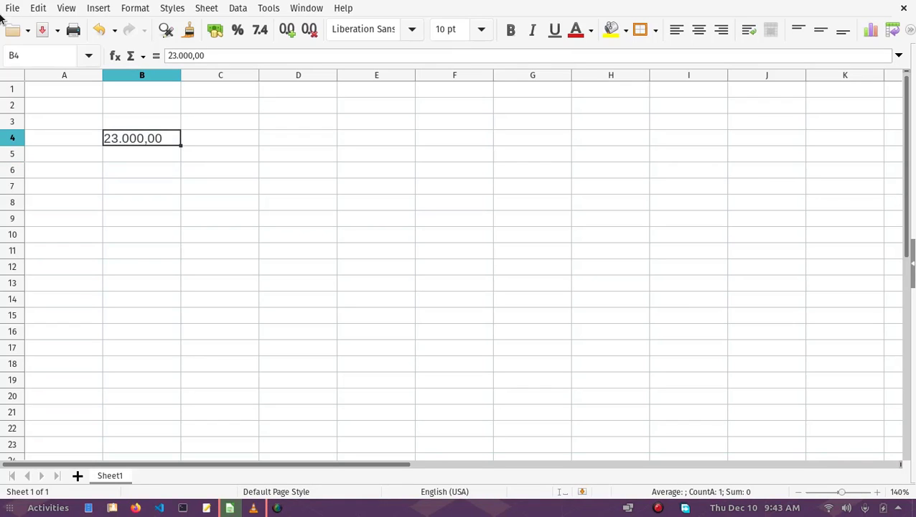
Enter the text "I love Spreadsheet" in cell B7 and select that cell again.
key("Right")
key("Down")
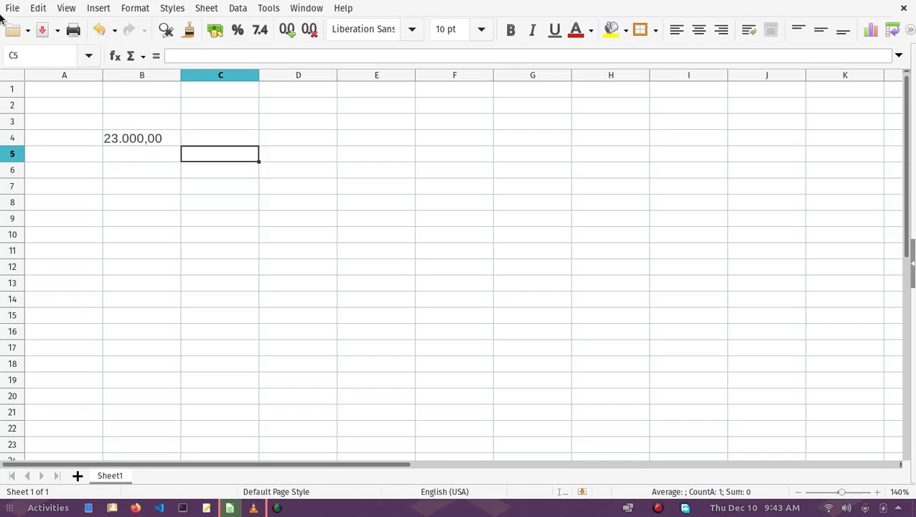
key("Down")
key("Down")
key("Left")
type("I")
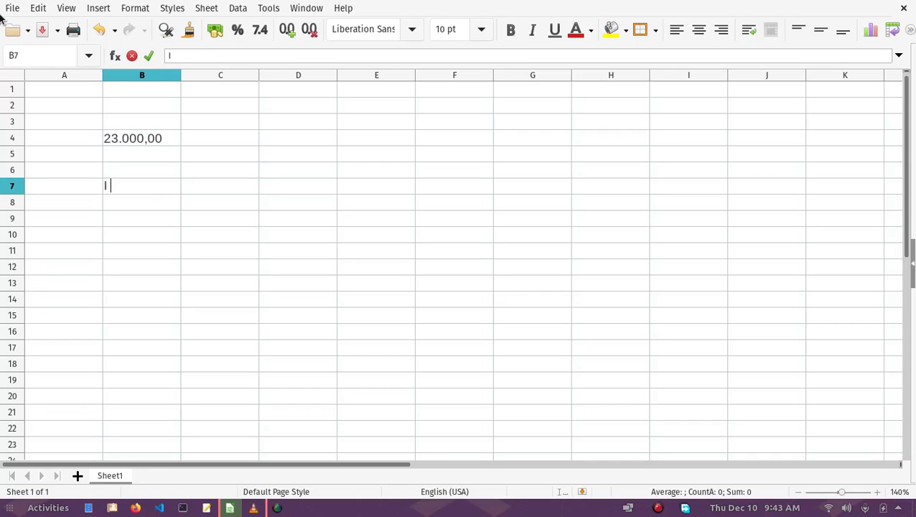
type(" love Spre")
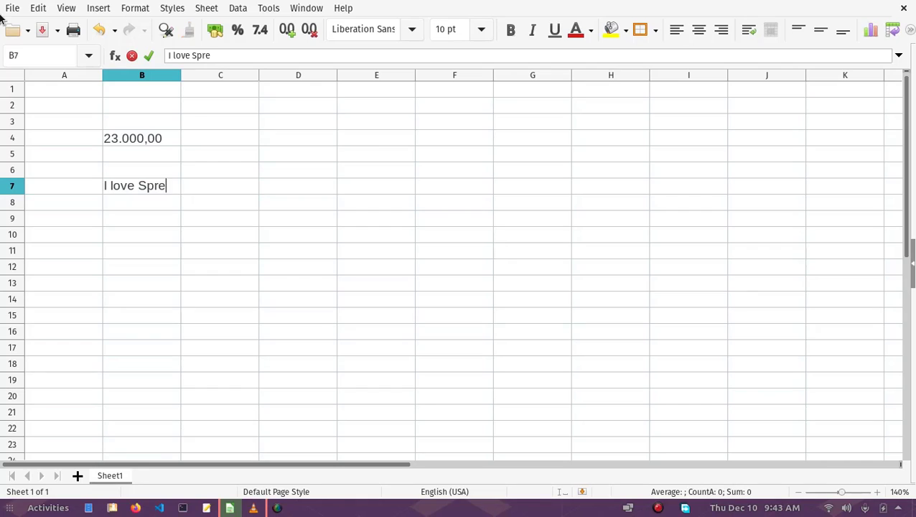
type("adsheet")
key("Return")
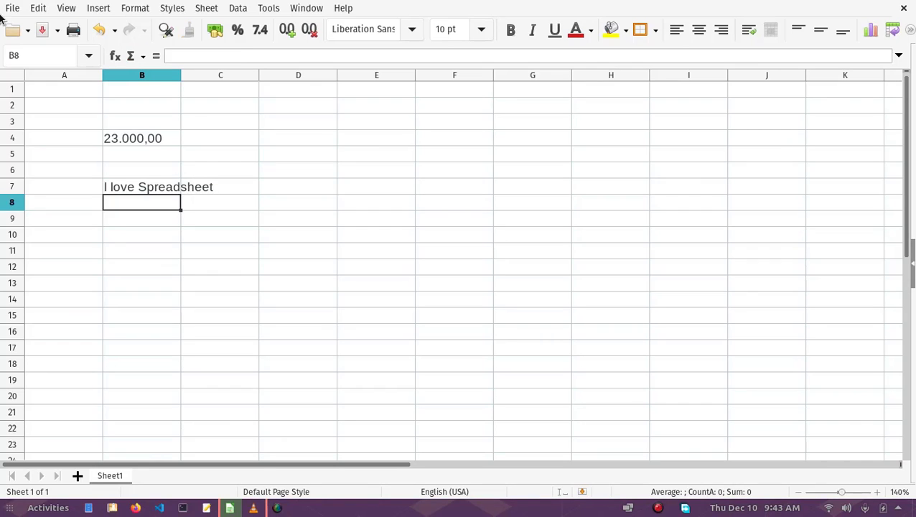
key("Up")
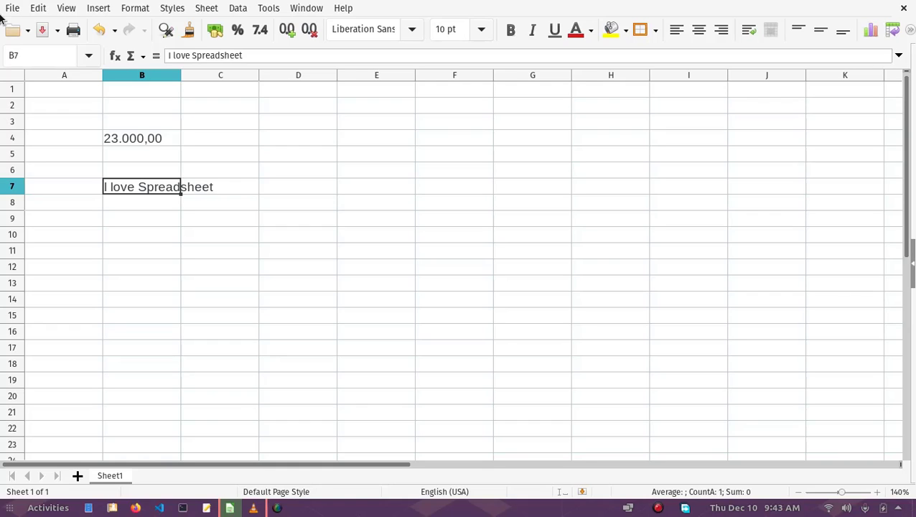
key("Down")
key("Up")
Copy the entry of cell B4 into cell B10.
key("Up")
key("Up")
key("Up")
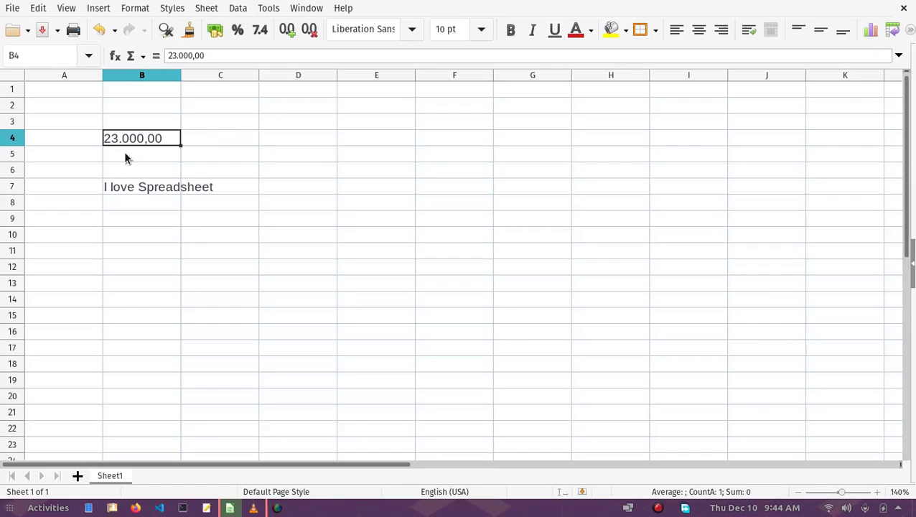
key("ctrl+c")
left_click(123, 239)
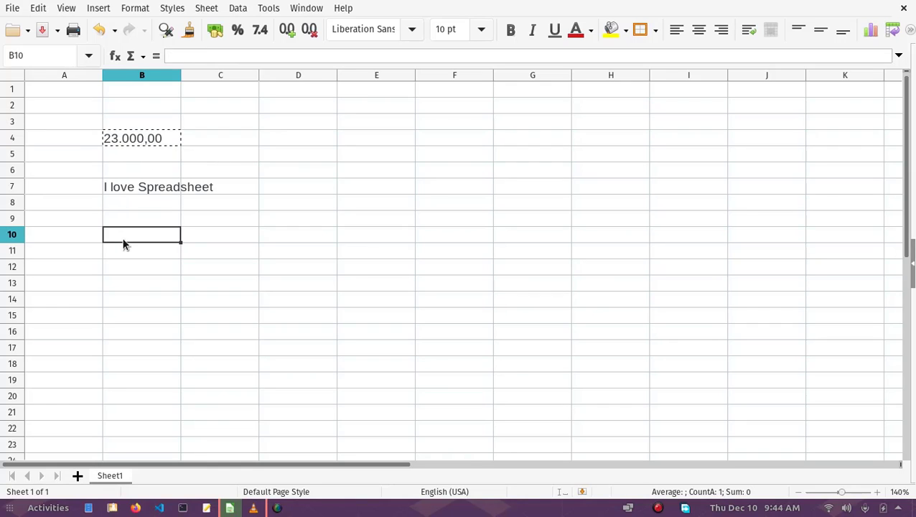
key("ctrl+v")
left_click(130, 266)
left_click(132, 238)
Remove the thousands point and the decimal part from B10 so the entry is 23000.
double_click(131, 238)
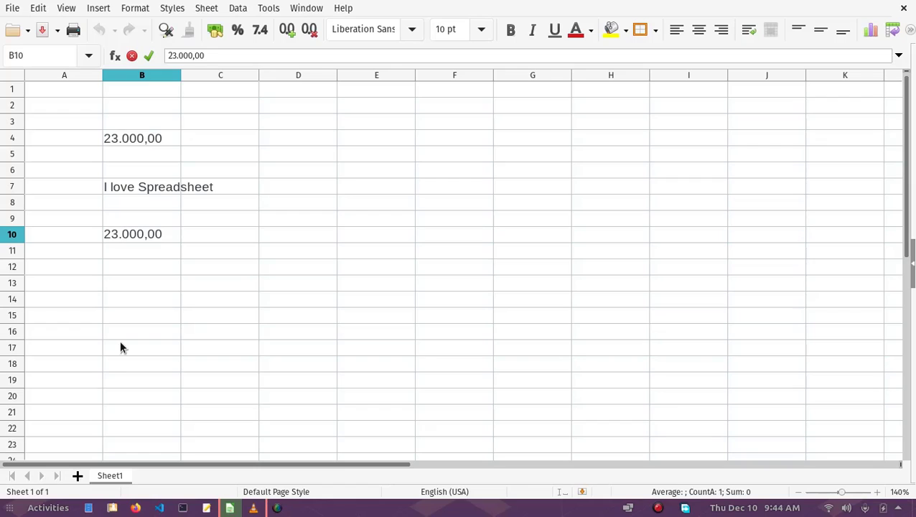
key("BackSpace")
key("End")
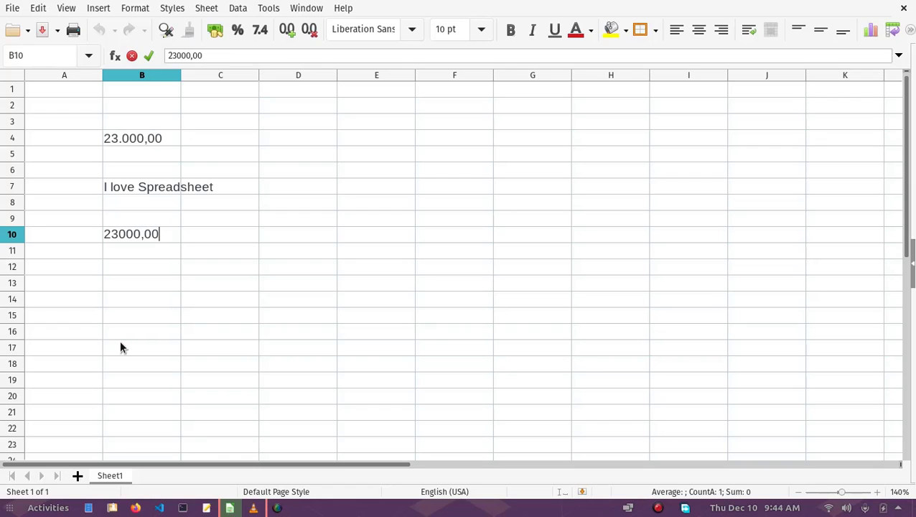
key("Left")
key("Left")
key("Left")
key("shift+End")
key("BackSpace")
key("Return")
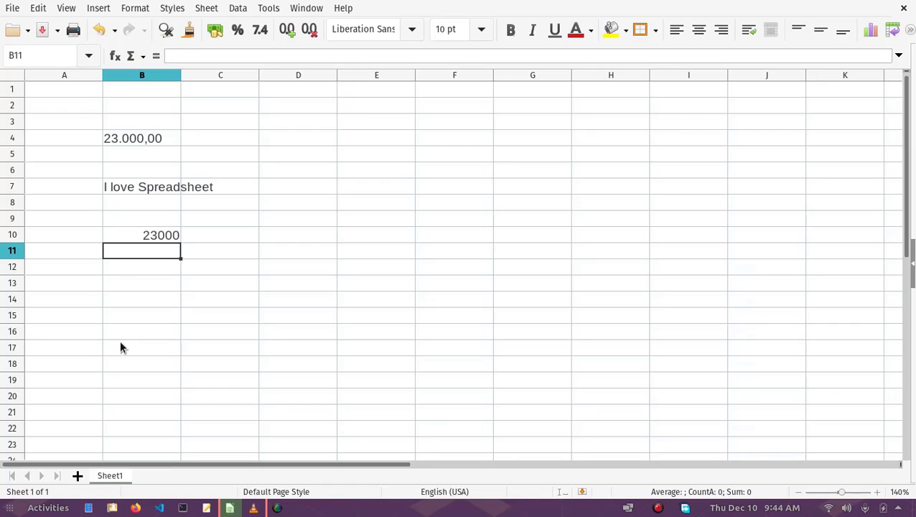
Compare the average, count and sum read-outs for cells B10, B4 and B7.
left_click(138, 235)
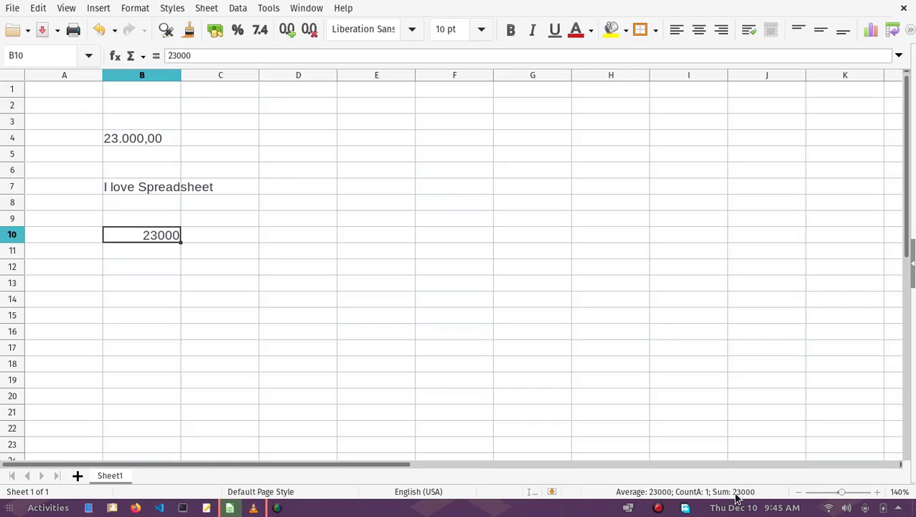
left_click(147, 141)
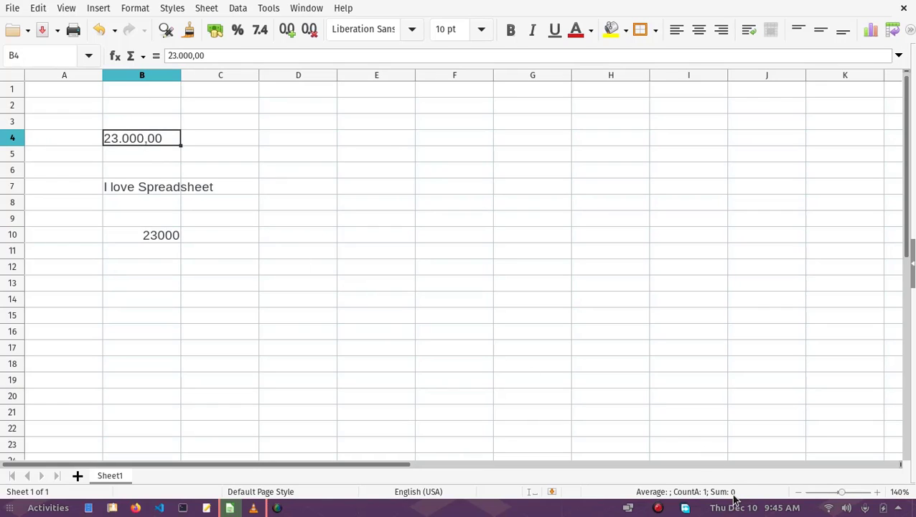
left_click(131, 187)
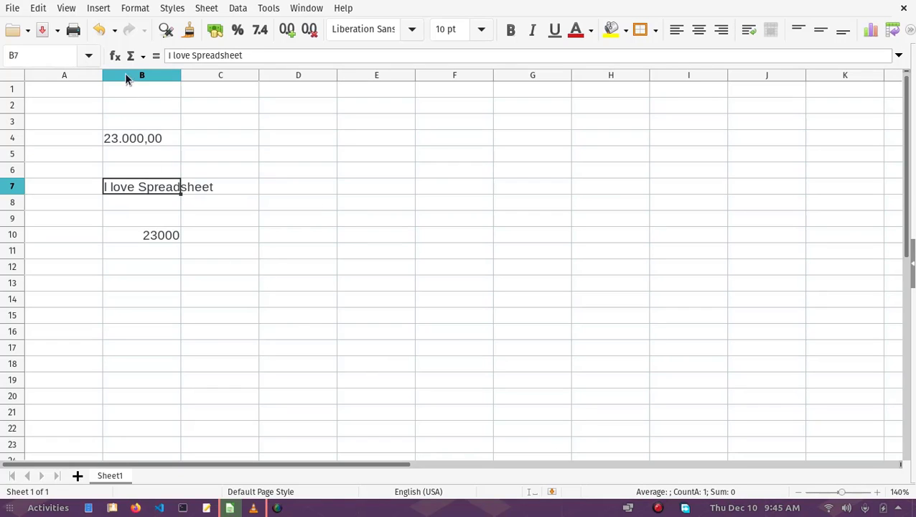
left_click(152, 239)
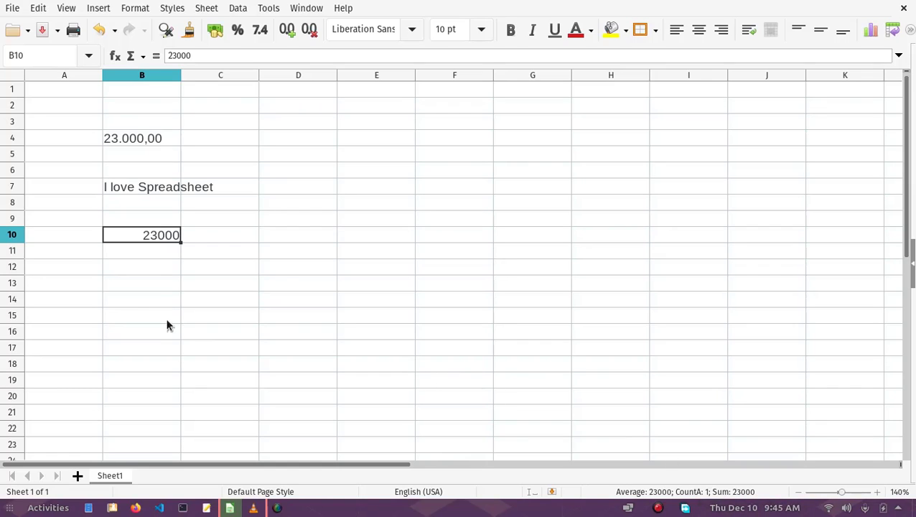
left_click(151, 250)
left_click(136, 241)
Copy the entry of cell B4 into cell B15 and select the copy.
left_click(131, 140)
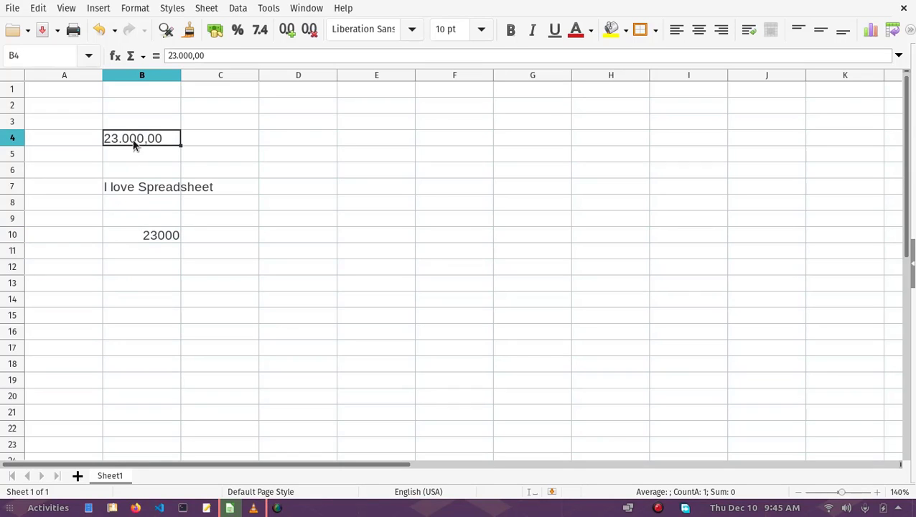
key("ctrl+c")
left_click(122, 316)
key("ctrl+v")
left_click(127, 345)
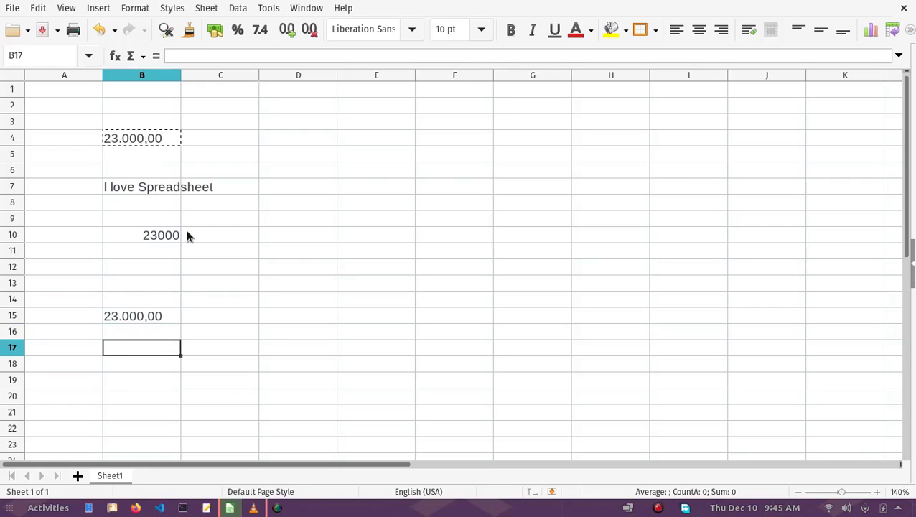
left_click(124, 320)
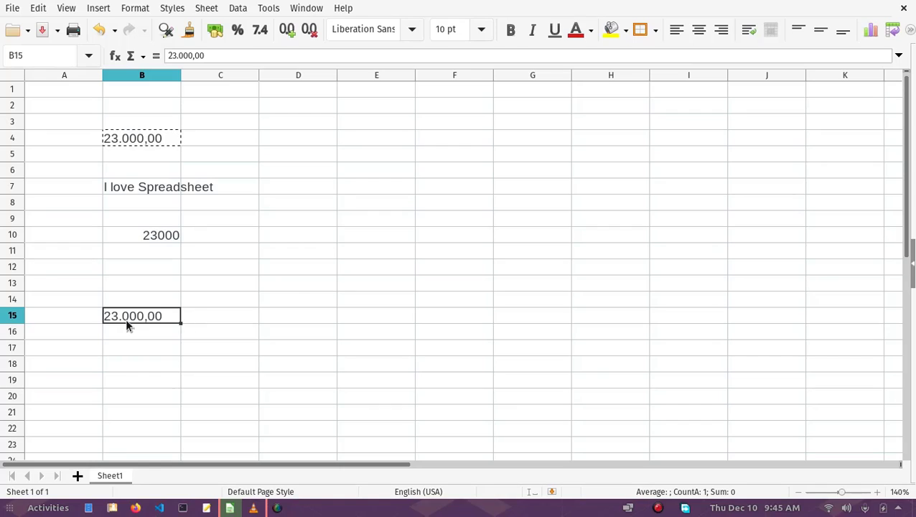
Shorten the entry in B15 to 23.000 by removing the comma and the two zeros after it.
double_click(157, 319)
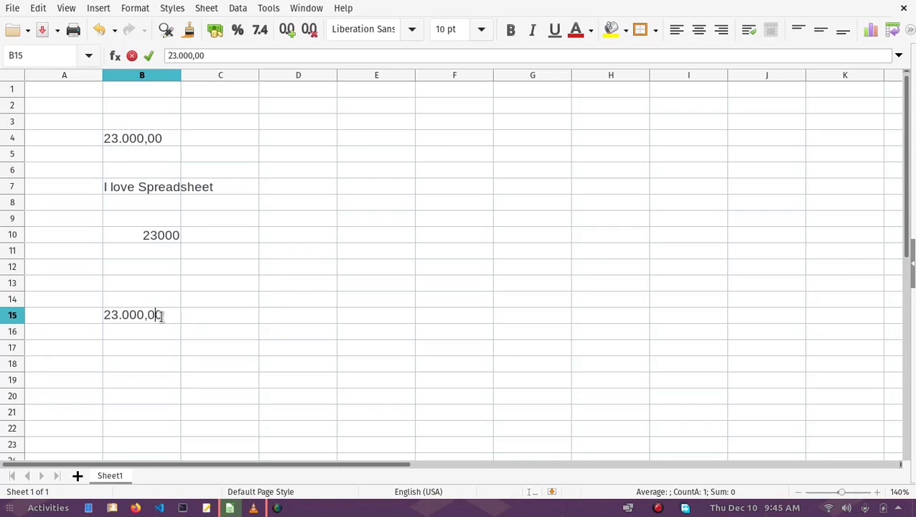
key("BackSpace")
key("BackSpace")
key("BackSpace")
key("Return")
left_click(166, 322)
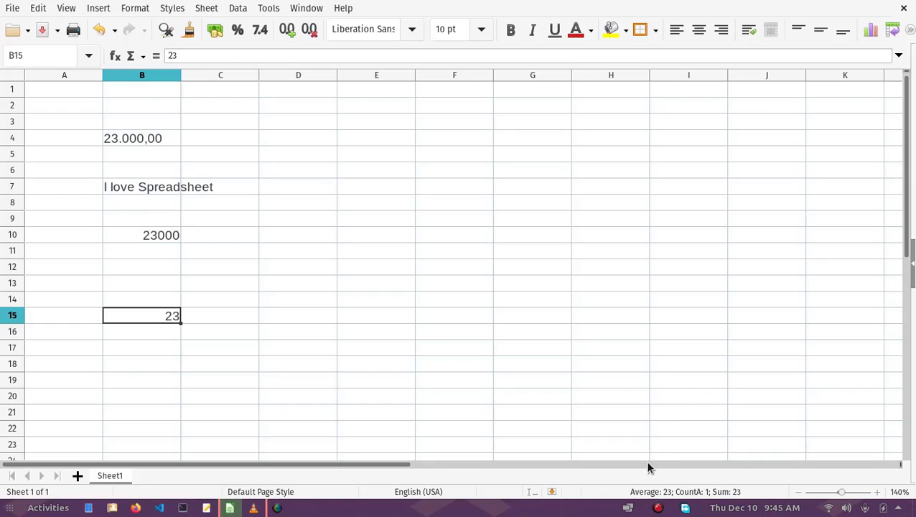
Change the entry in B15 back to 23.000,00.
double_click(144, 318)
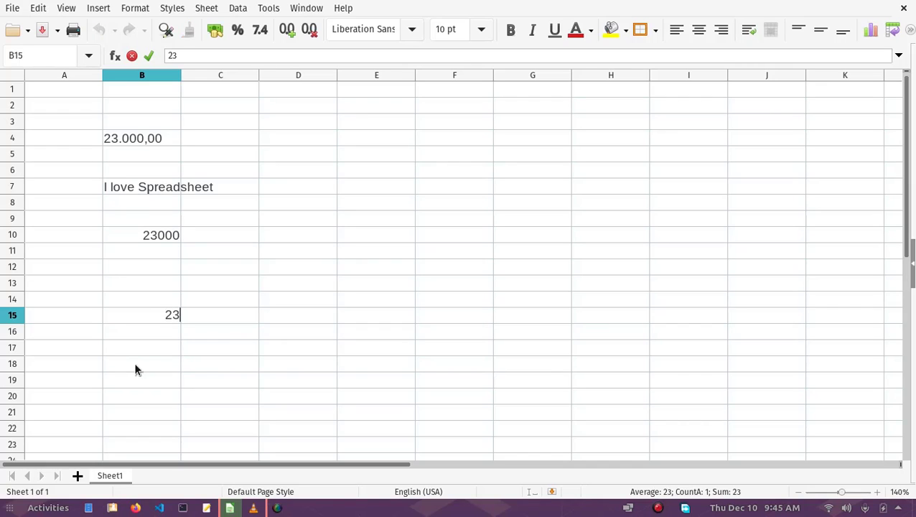
type(".000,00")
key("Return")
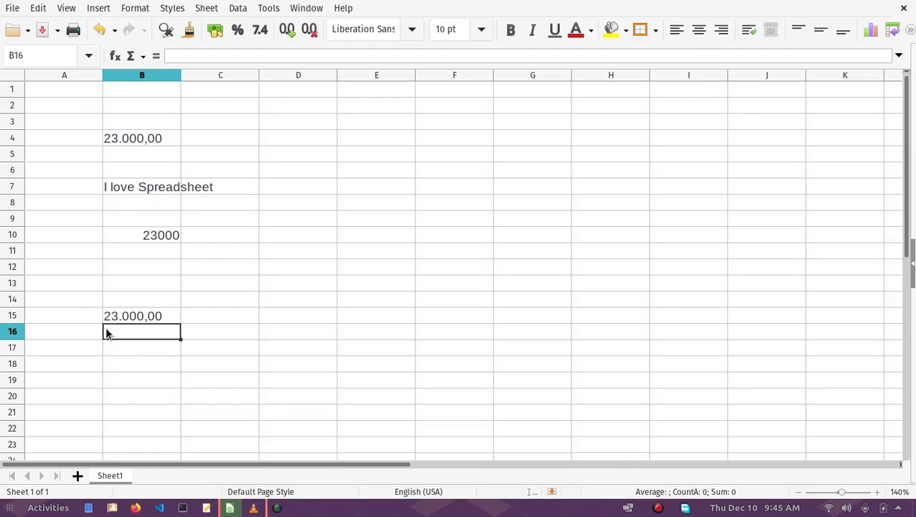
Copy the text 23.000,00 from B15 into the neighbouring cell C15.
left_click(127, 319)
double_click(136, 319)
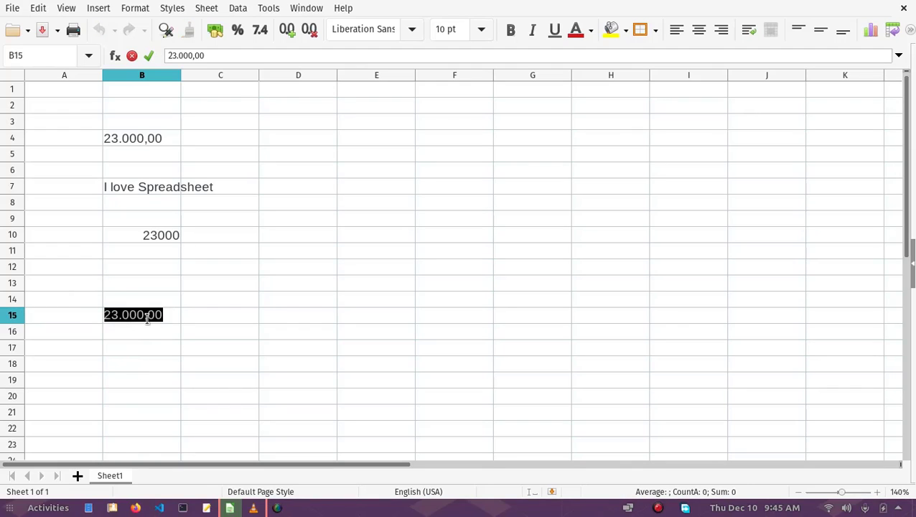
left_click_drag(147, 316, 184, 316)
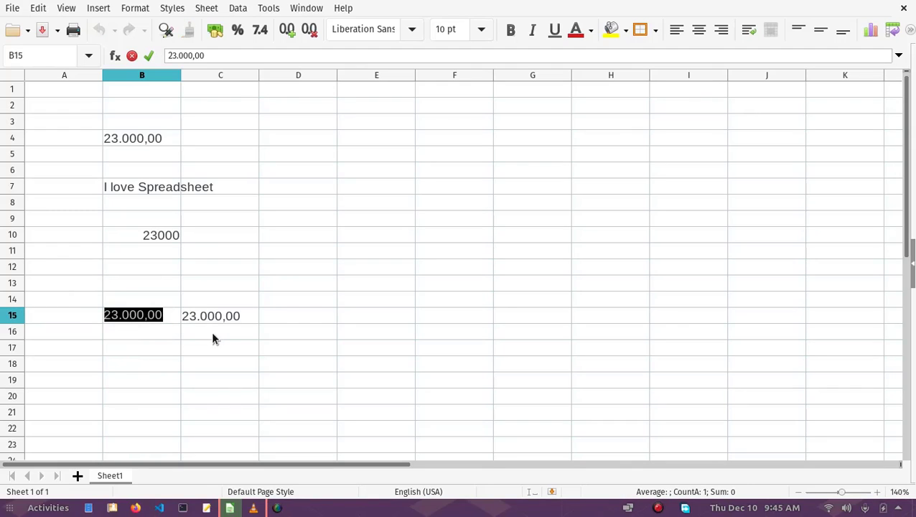
key("Escape")
Delete the ",00" ending from B15, check the remaining parts of the number, and enter it as 23.000.
double_click(167, 314)
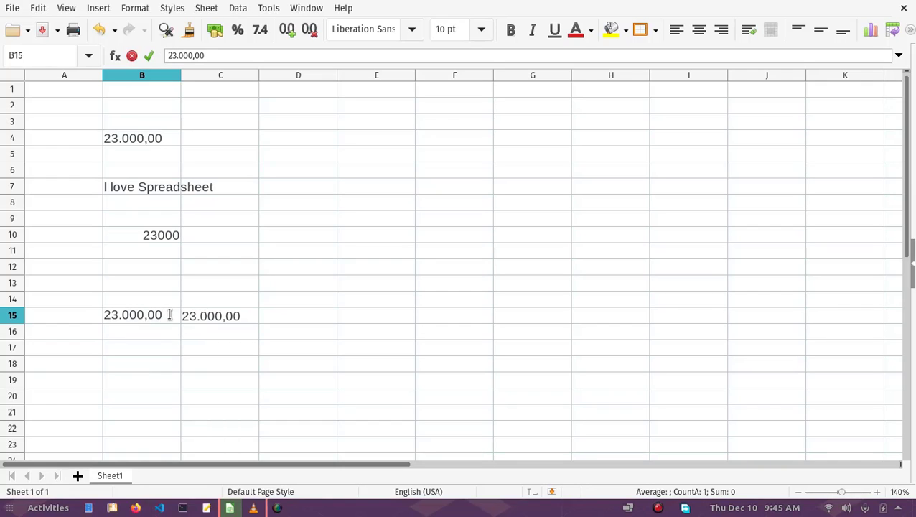
key("BackSpace")
key("BackSpace")
key("BackSpace")
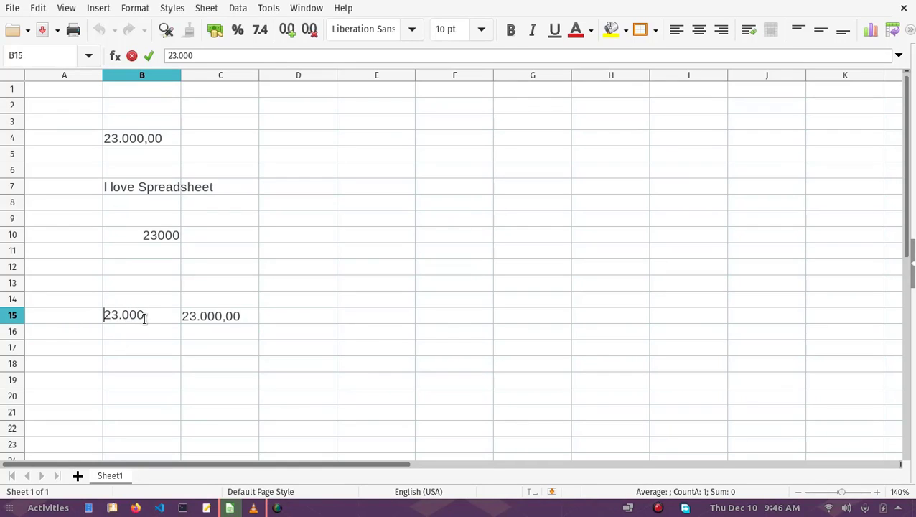
left_click(118, 315)
left_click_drag(120, 316, 124, 315)
key("End")
left_click(120, 315)
left_click_drag(124, 315, 145, 315)
key("Right")
key("Return")
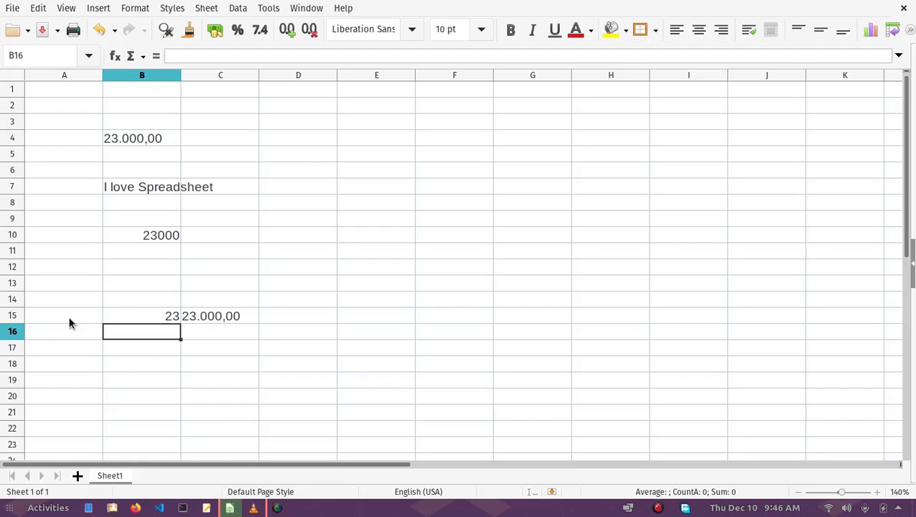
Clear the contents of cells B15 and C15.
key("Up")
key("shift+Right")
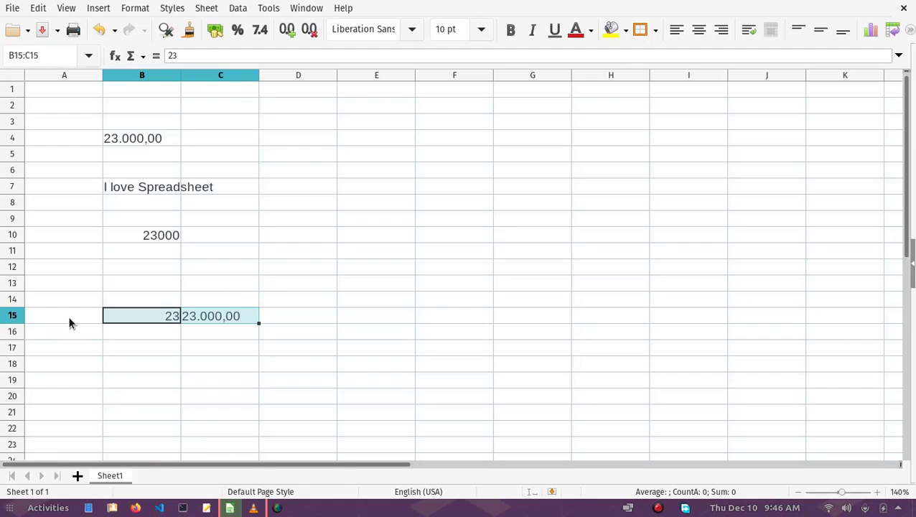
key("Delete")
left_click(157, 298)
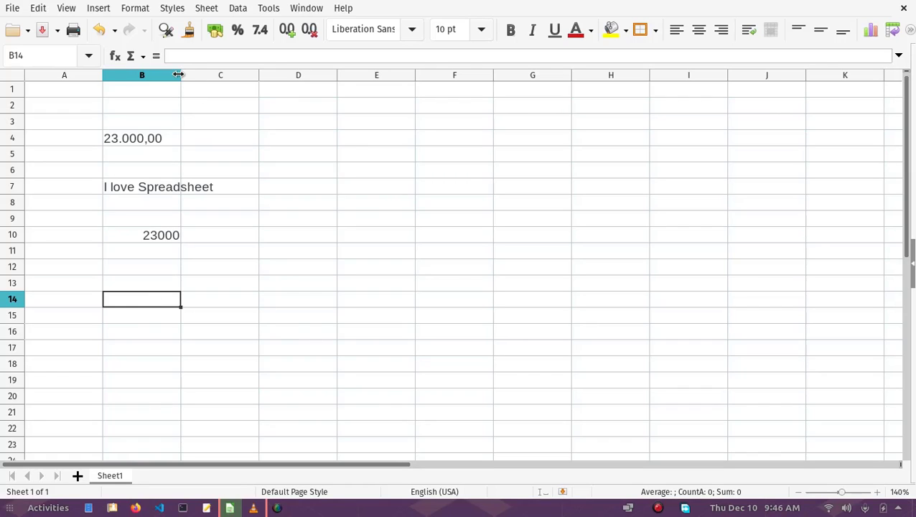
Widen column B so that the sentence in B7 fits inside its cell.
left_click_drag(179, 75, 246, 74)
left_click(185, 316)
left_click(153, 287)
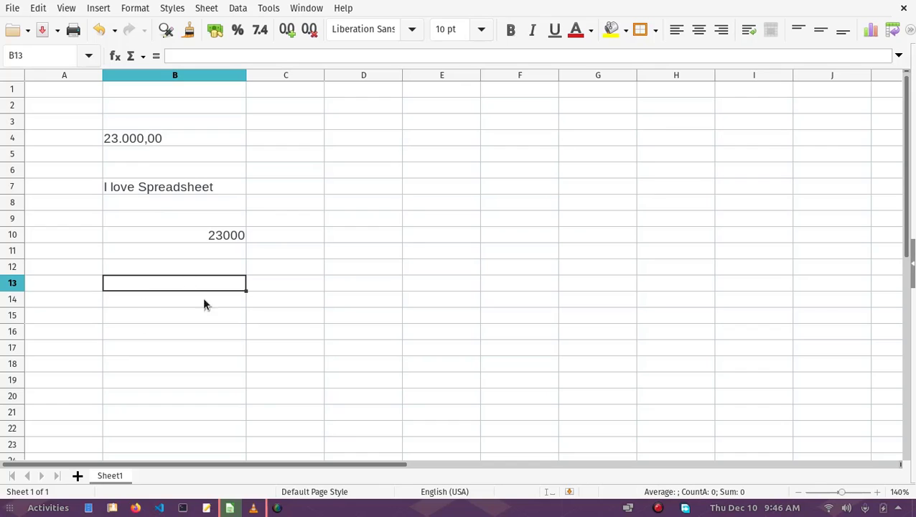
Inspect the number format settings of cells B3 to B17 and close them without changing anything.
left_click_drag(128, 102, 137, 317)
left_click_drag(140, 122, 152, 345)
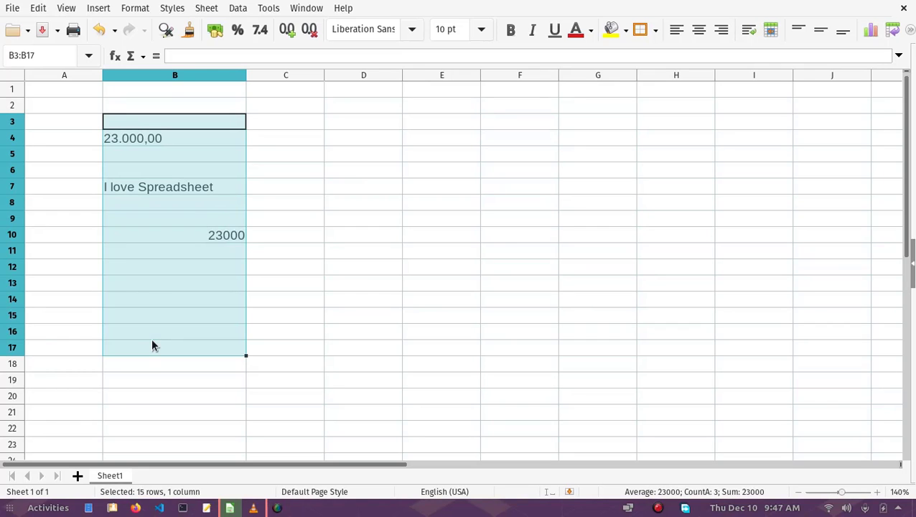
key("ctrl+1")
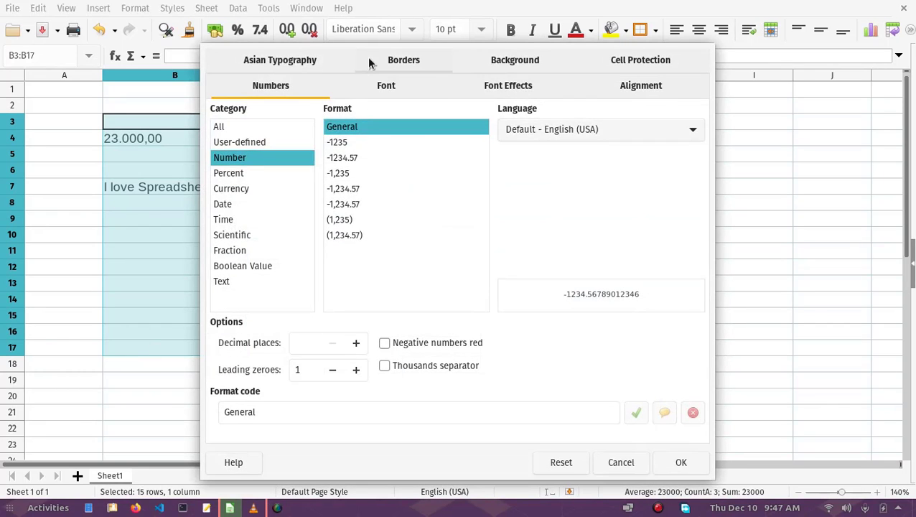
left_click_drag(491, 63, 545, 54)
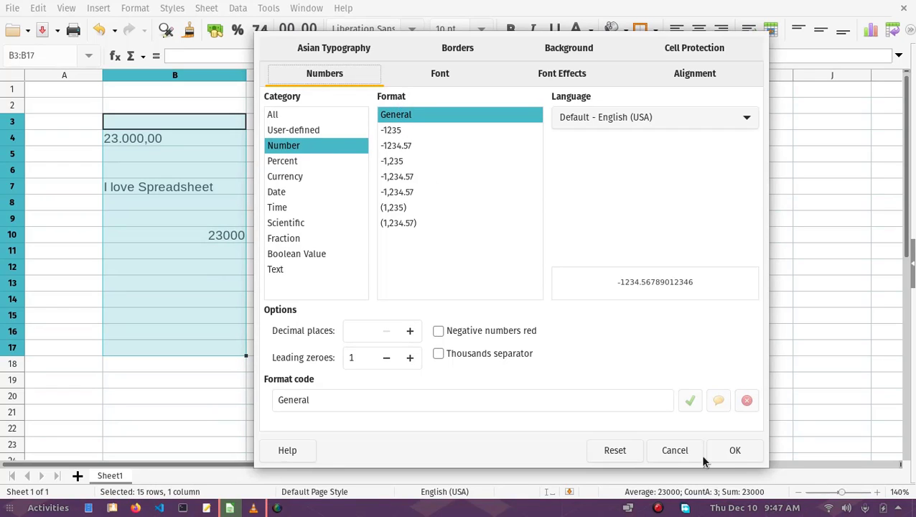
left_click(675, 450)
left_click(190, 268)
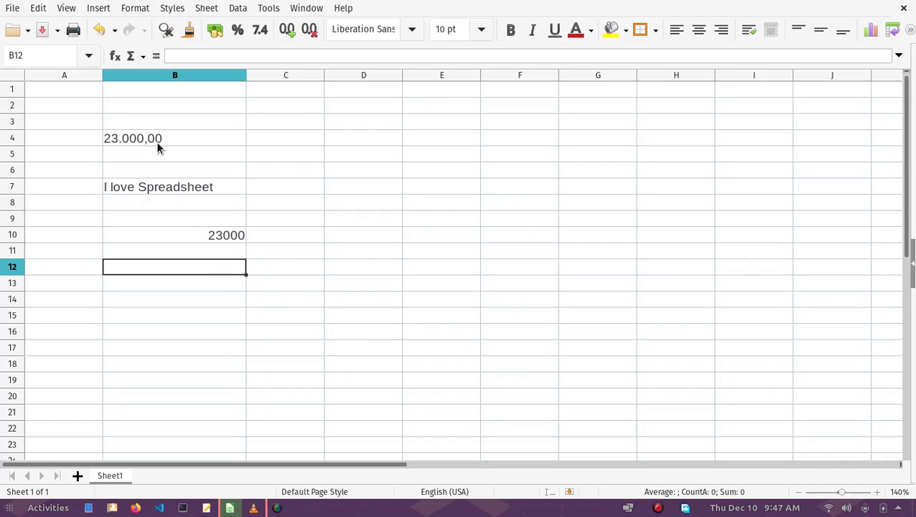
left_click_drag(157, 153, 158, 217)
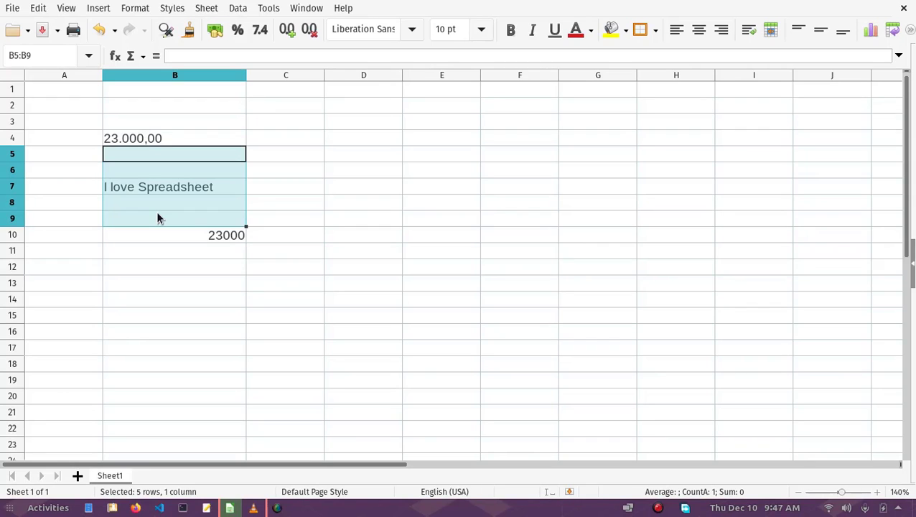
left_click(192, 237)
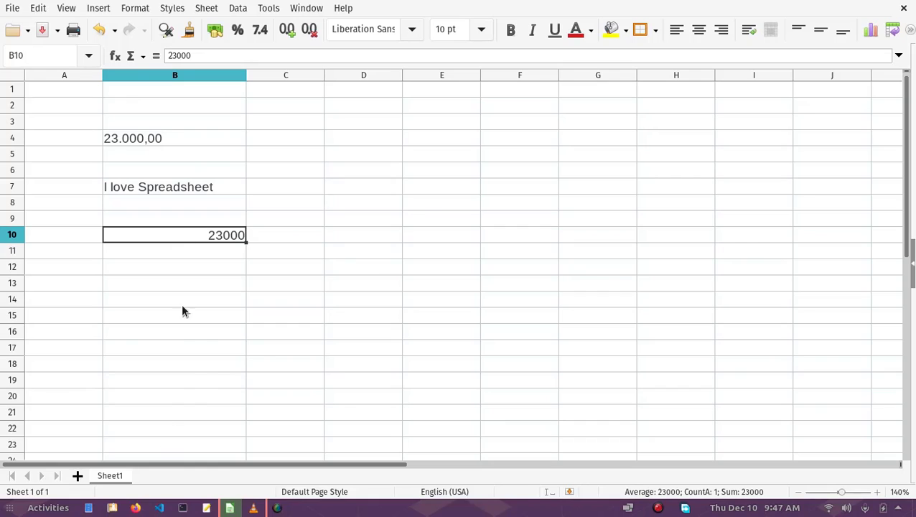
left_click(182, 268)
Enter 23.000 in cell D5.
left_click(377, 158)
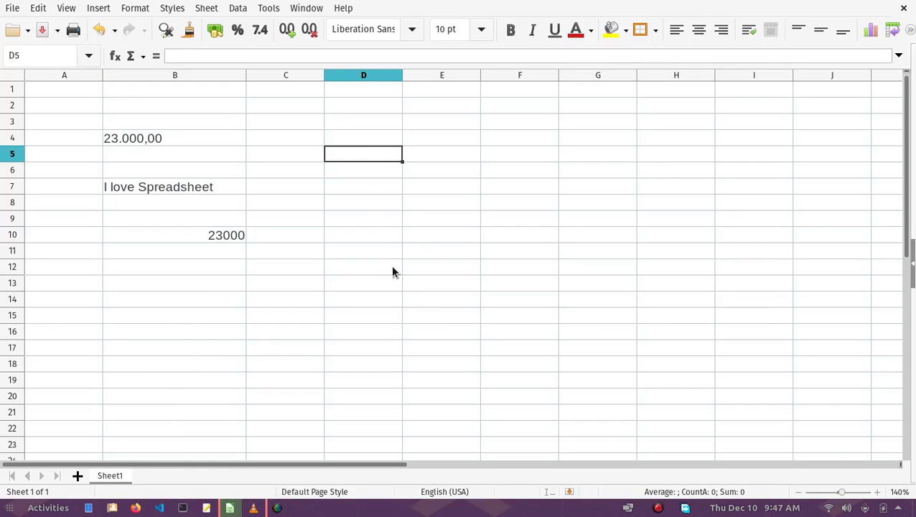
type("23")
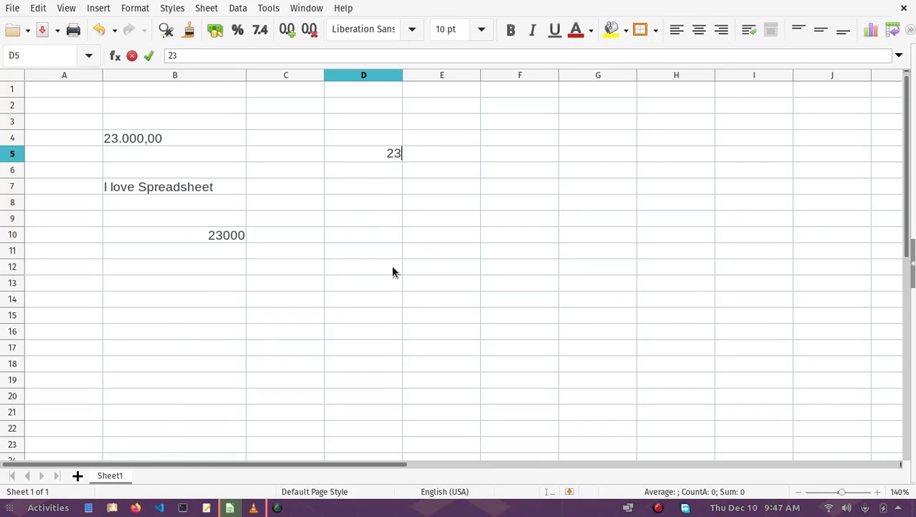
type(".000,")
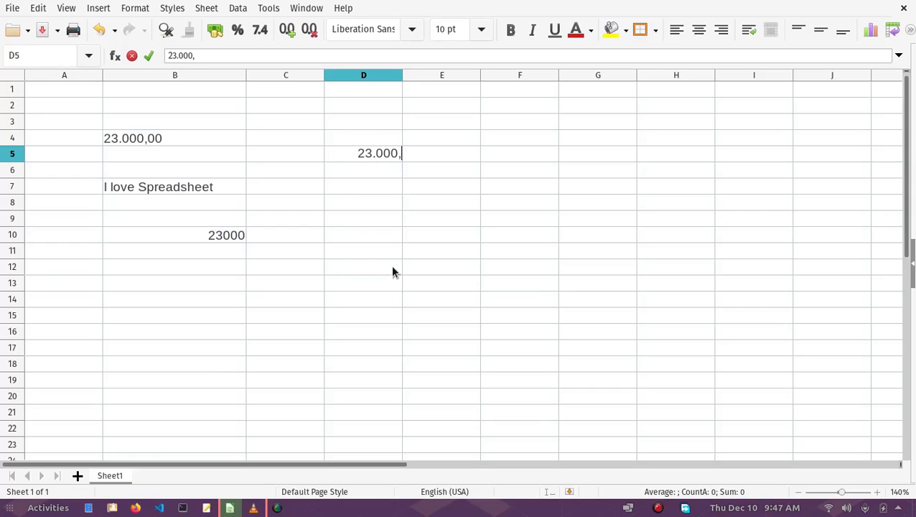
key("BackSpace")
key("Return")
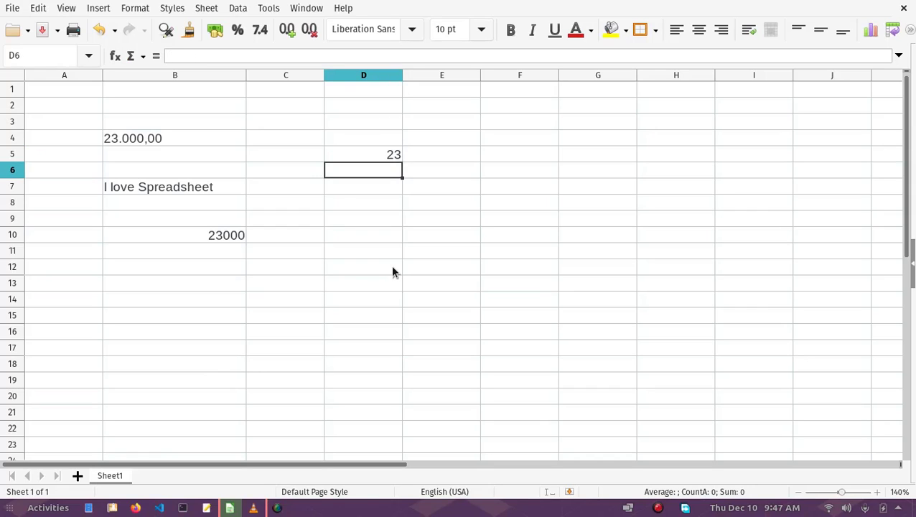
Enter 23.000 in D5 once more, then clear the cell.
key("Up")
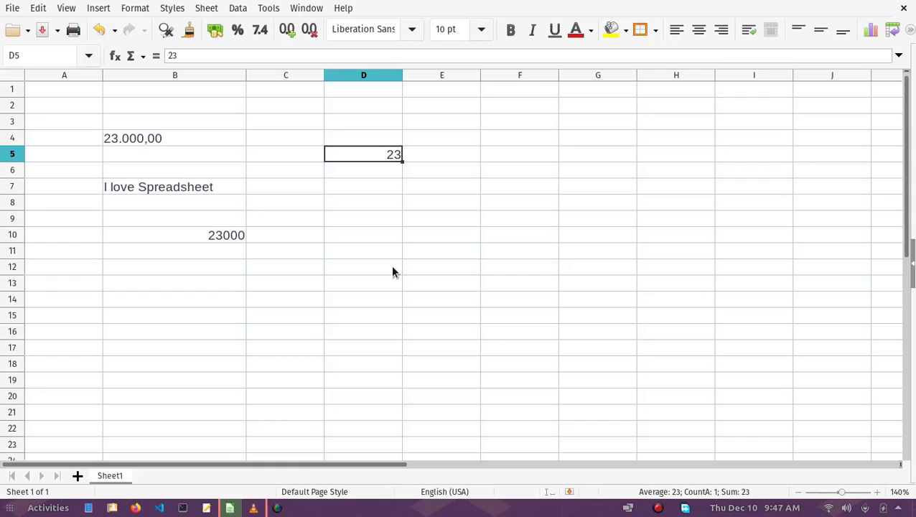
type("23.0")
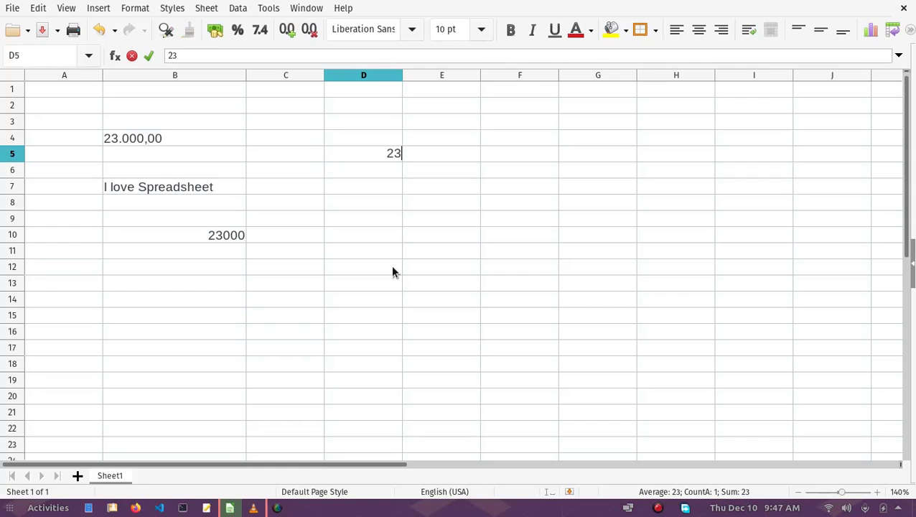
type("000")
key("BackSpace")
key("Return")
key("Up")
key("Delete")
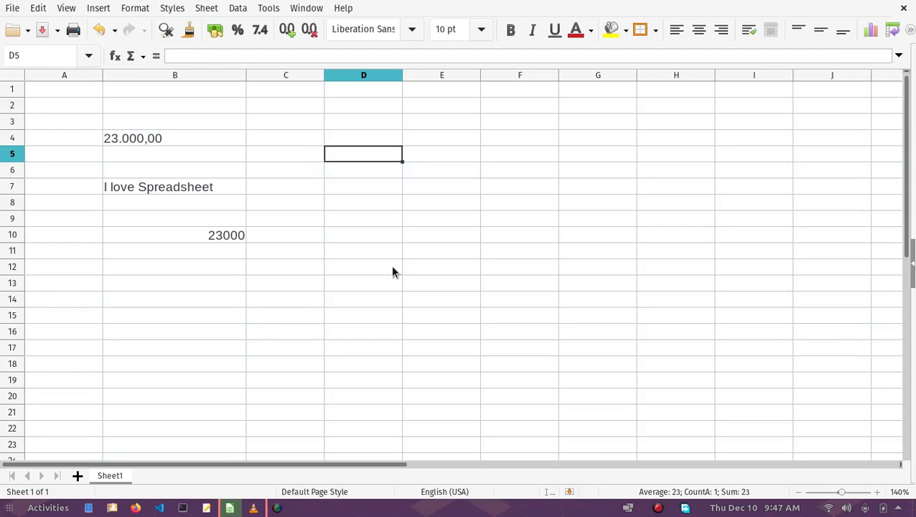
Format the whole of column D with the Text category.
left_click_drag(343, 108, 345, 291)
left_click(359, 76)
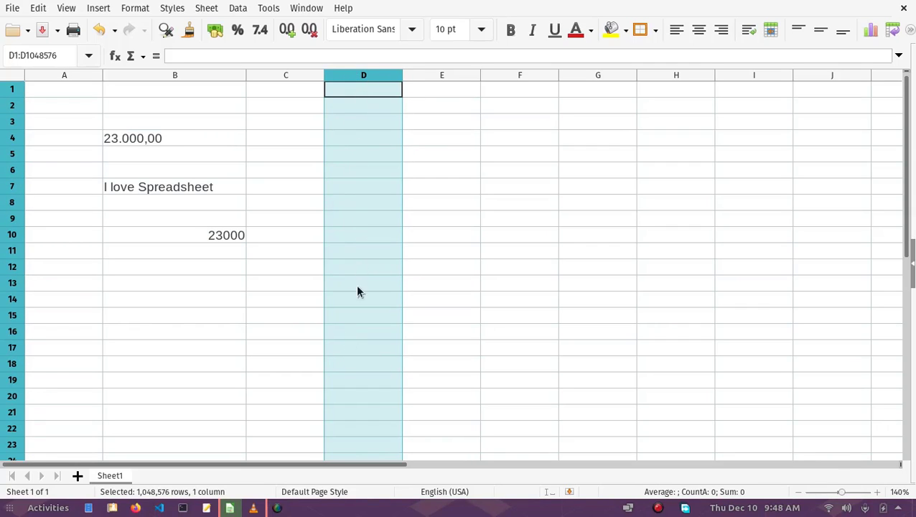
key("ctrl+1")
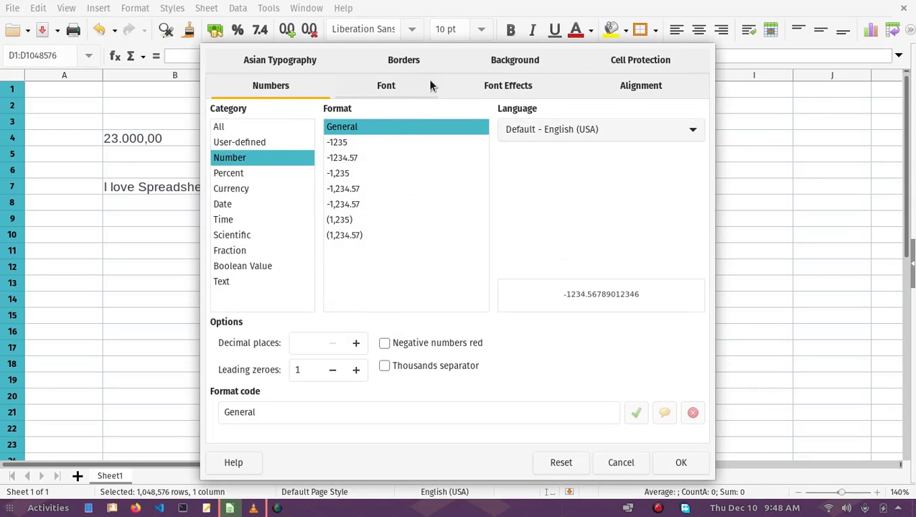
left_click_drag(468, 61, 714, 45)
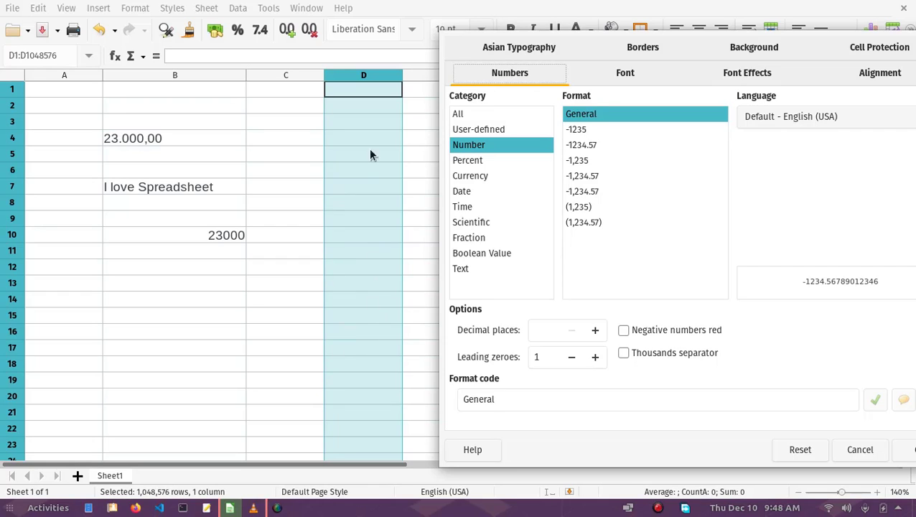
left_click(463, 268)
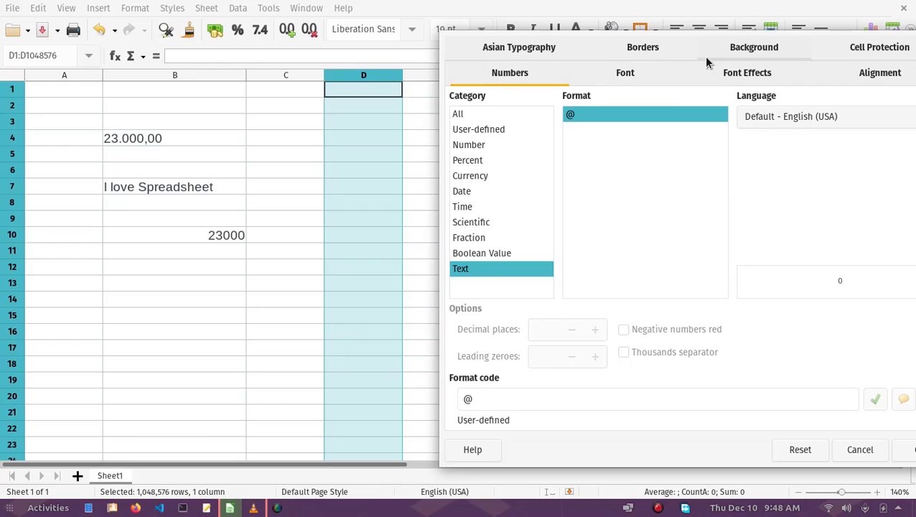
left_click_drag(703, 56, 652, 56)
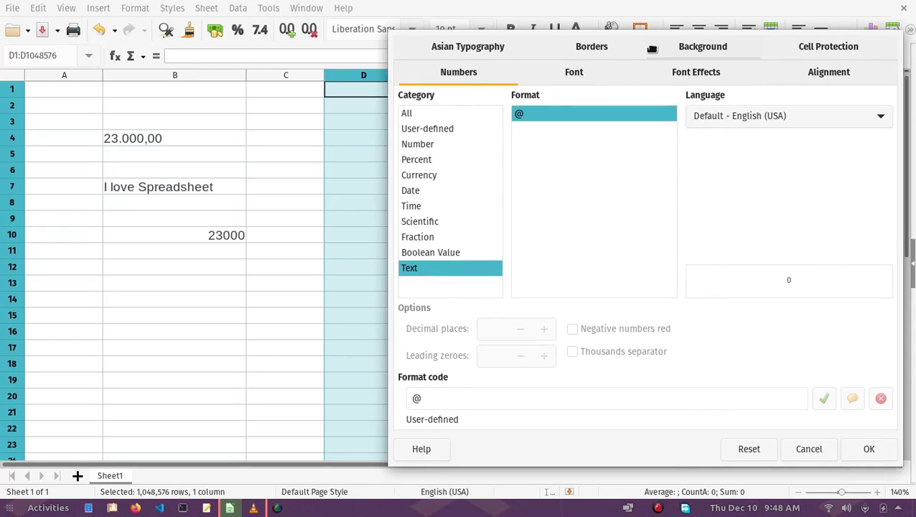
left_click(864, 451)
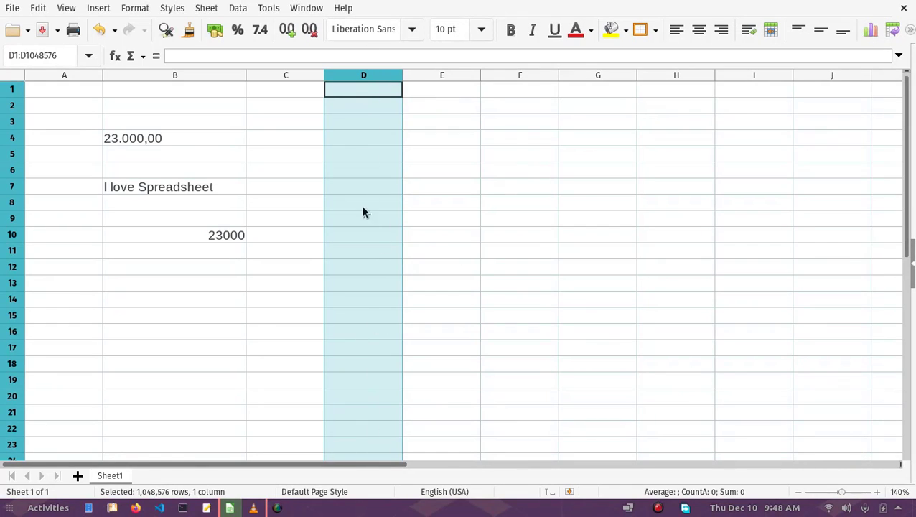
Enter 23.000 in D5 of the text-formatted column.
left_click(348, 154)
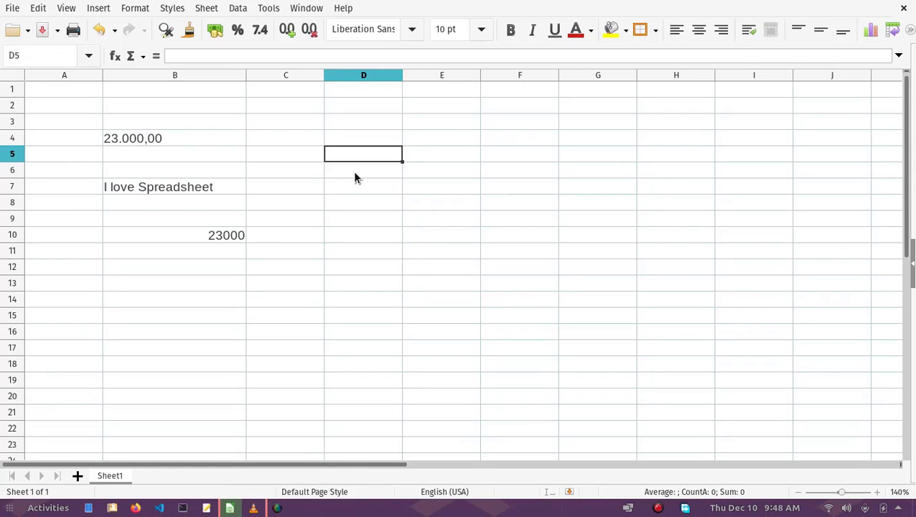
type("23")
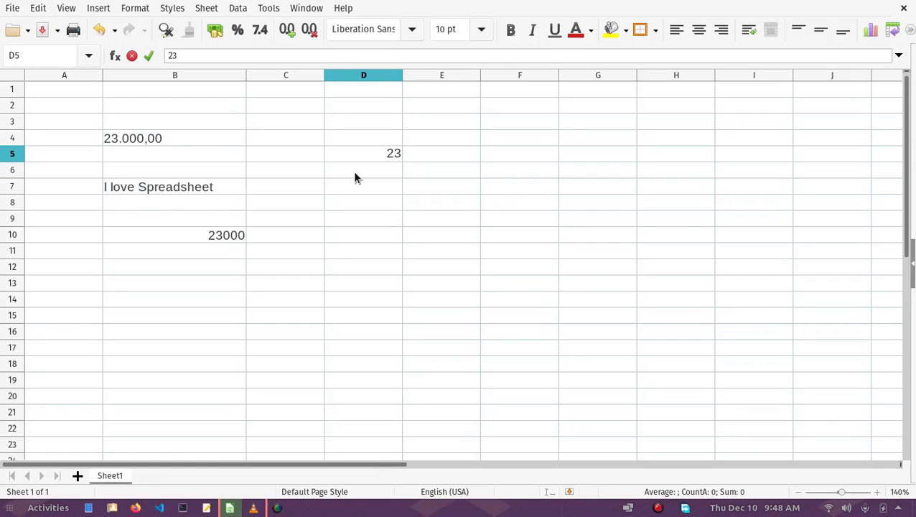
type(".000")
key("Return")
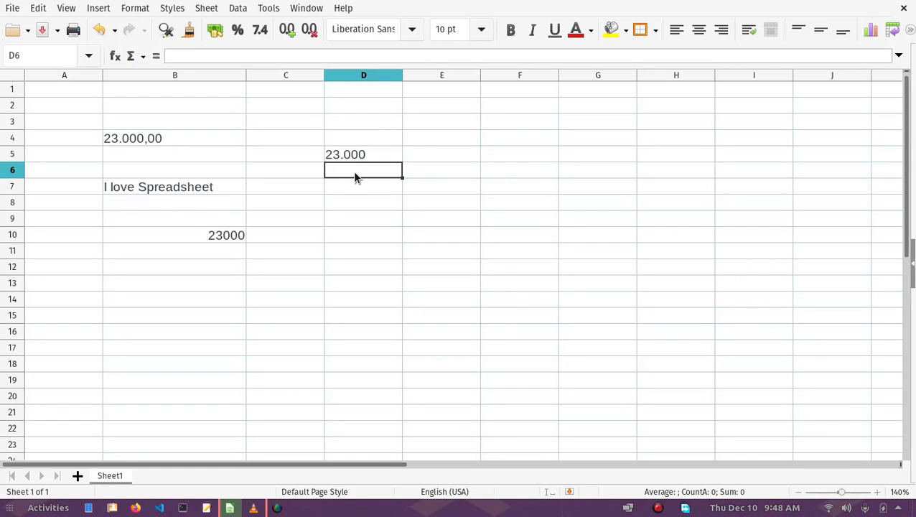
Examine how the entry in D5 is stored and aligned compared with the cells around it in column D.
key("Down")
key("Down")
key("Up")
key("Up")
key("Up")
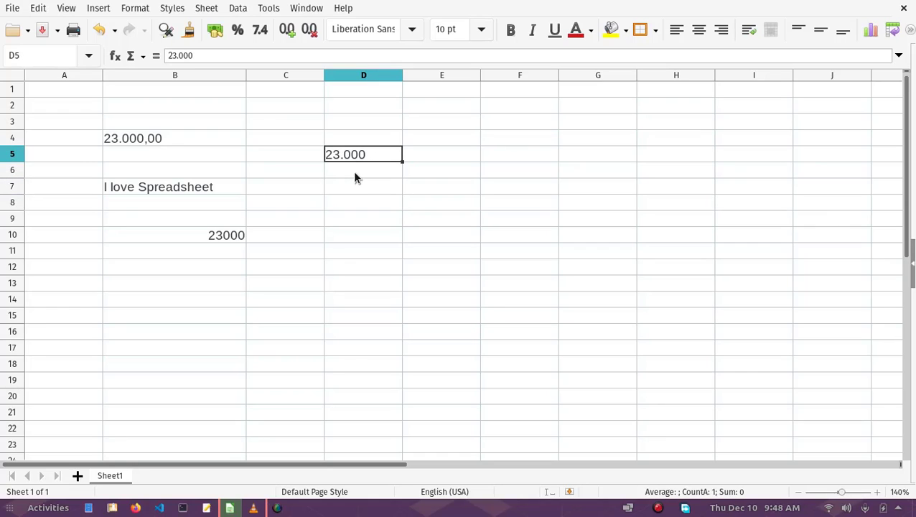
key("Down")
key("Up")
key("Down")
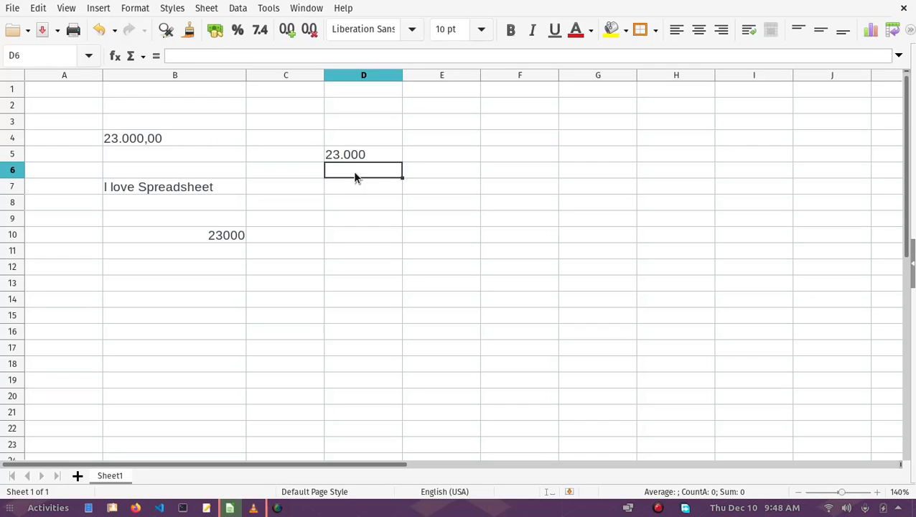
Enter 23.0049000 in B13 and check the value that the cell stores.
left_click(183, 267)
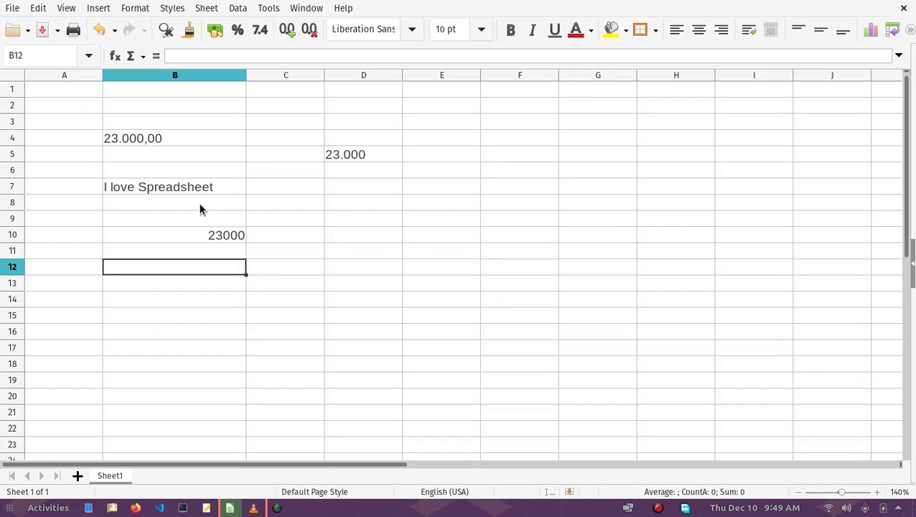
left_click(174, 75)
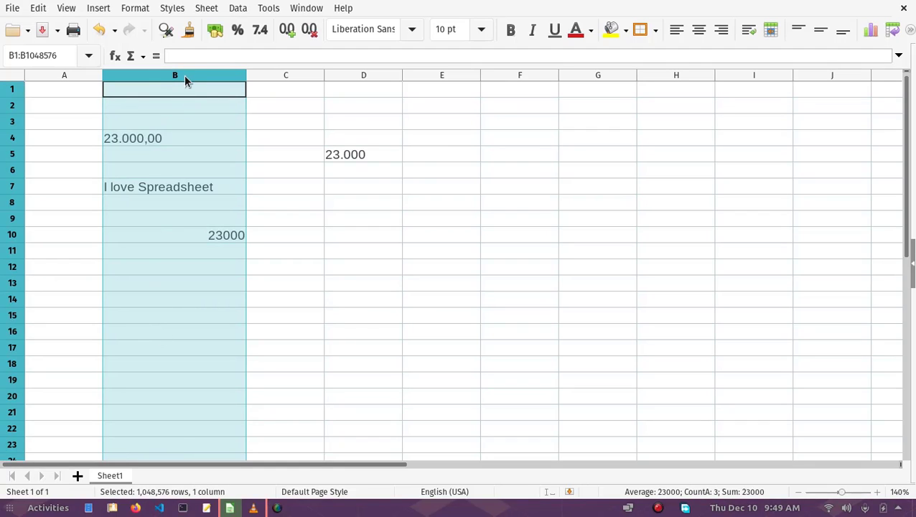
left_click(160, 302)
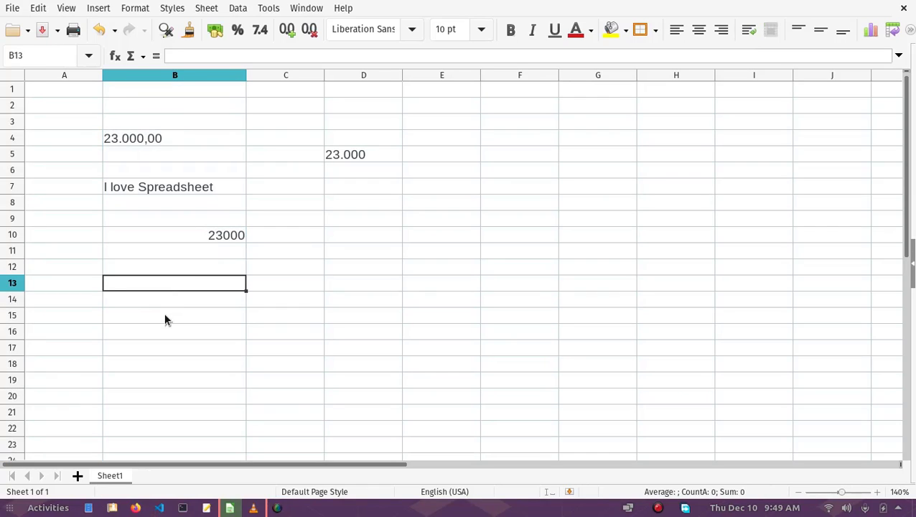
type("23.0049")
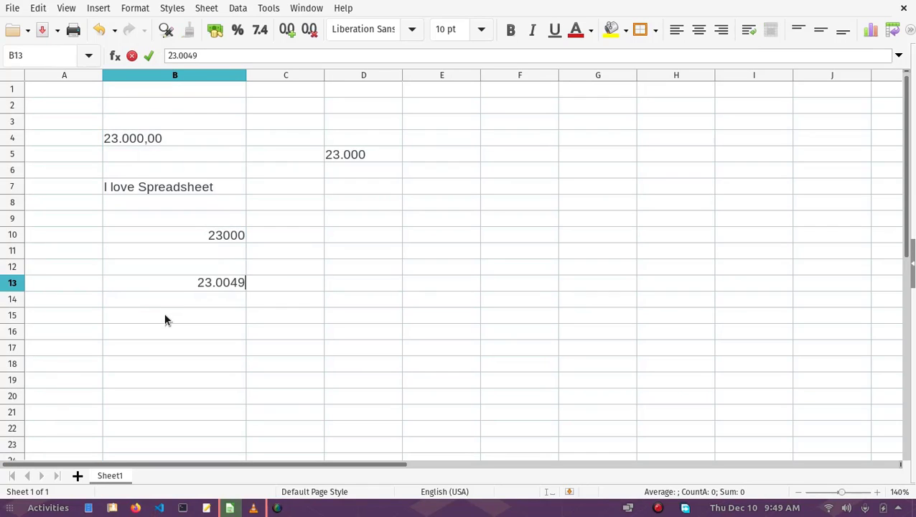
type("000")
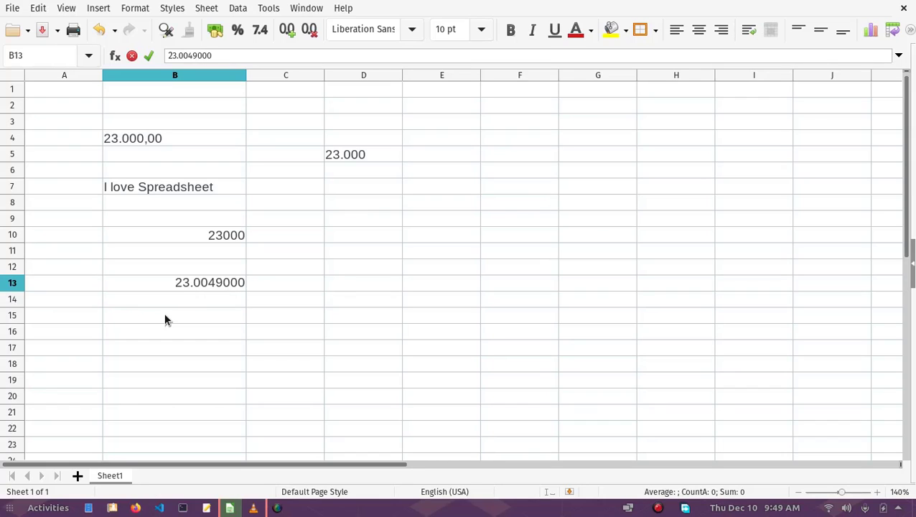
key("Return")
left_click(173, 288)
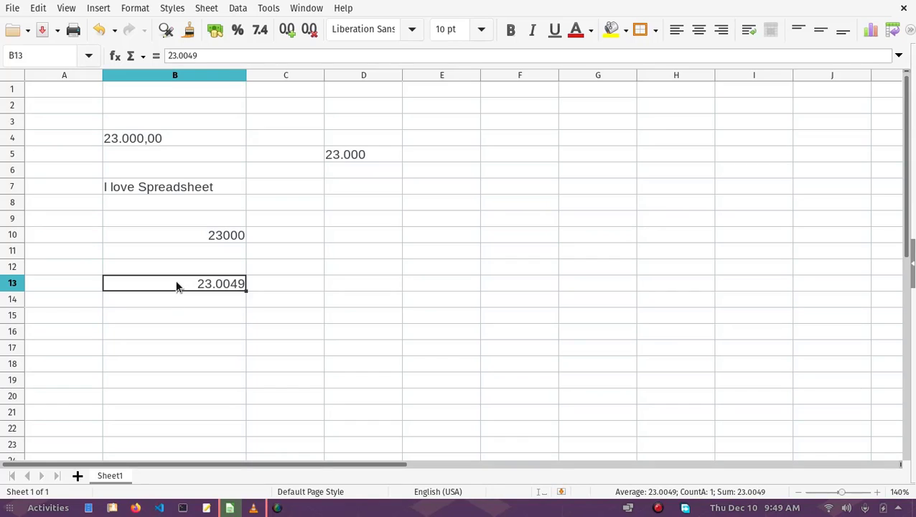
left_click(178, 252)
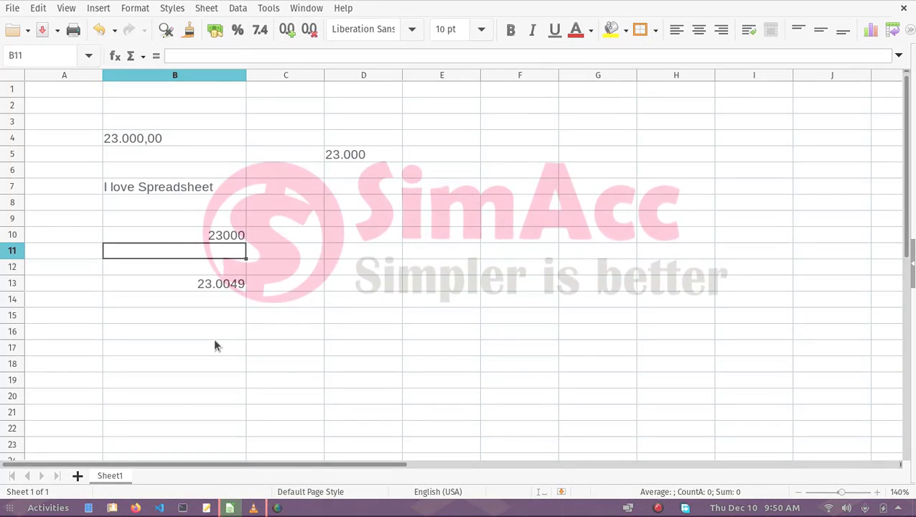
left_click(276, 508)
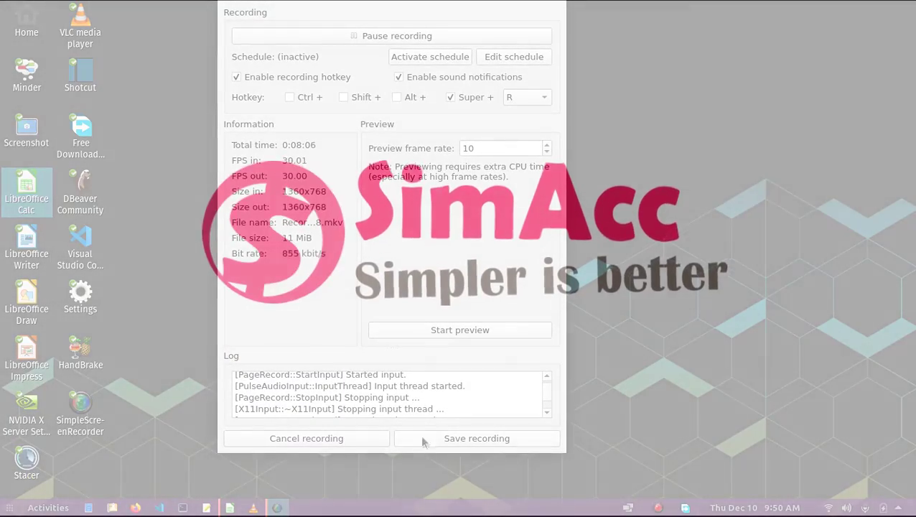